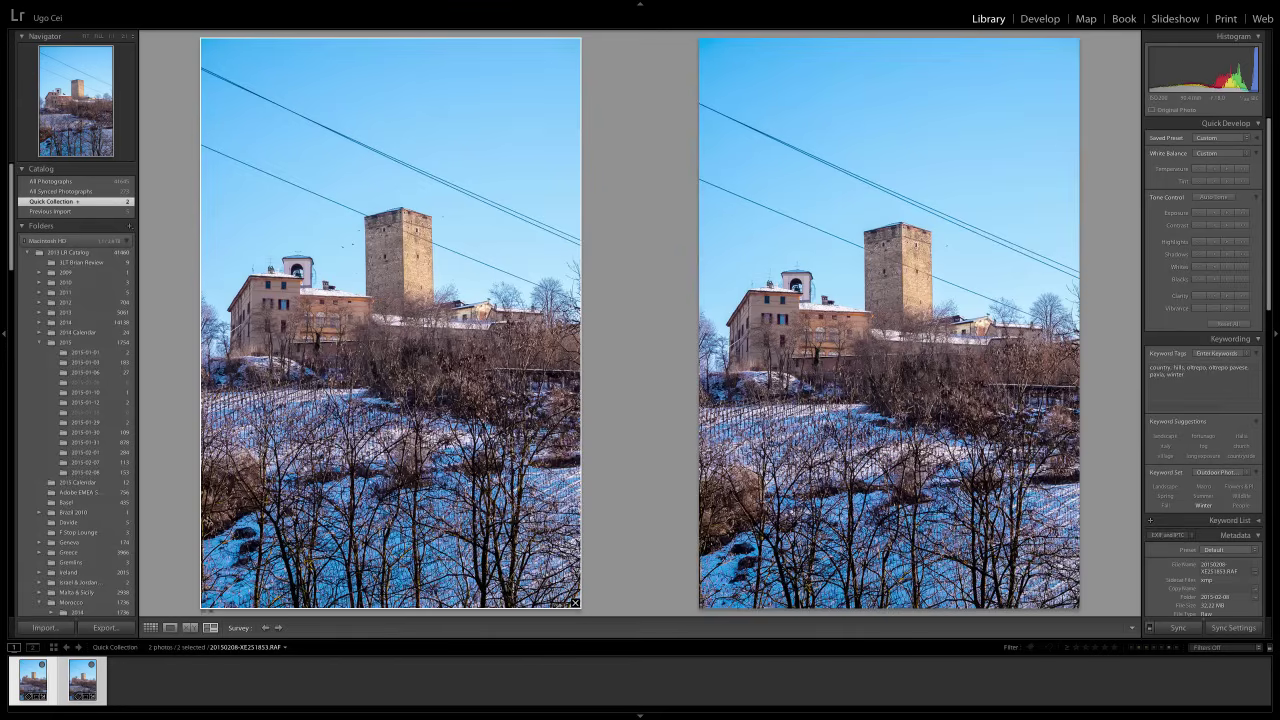
Use Photo > Edit In > Open as Layers in Photoshop to stack both castle photos in one document
{"action": "left_click", "coordinate": [156, 5]}
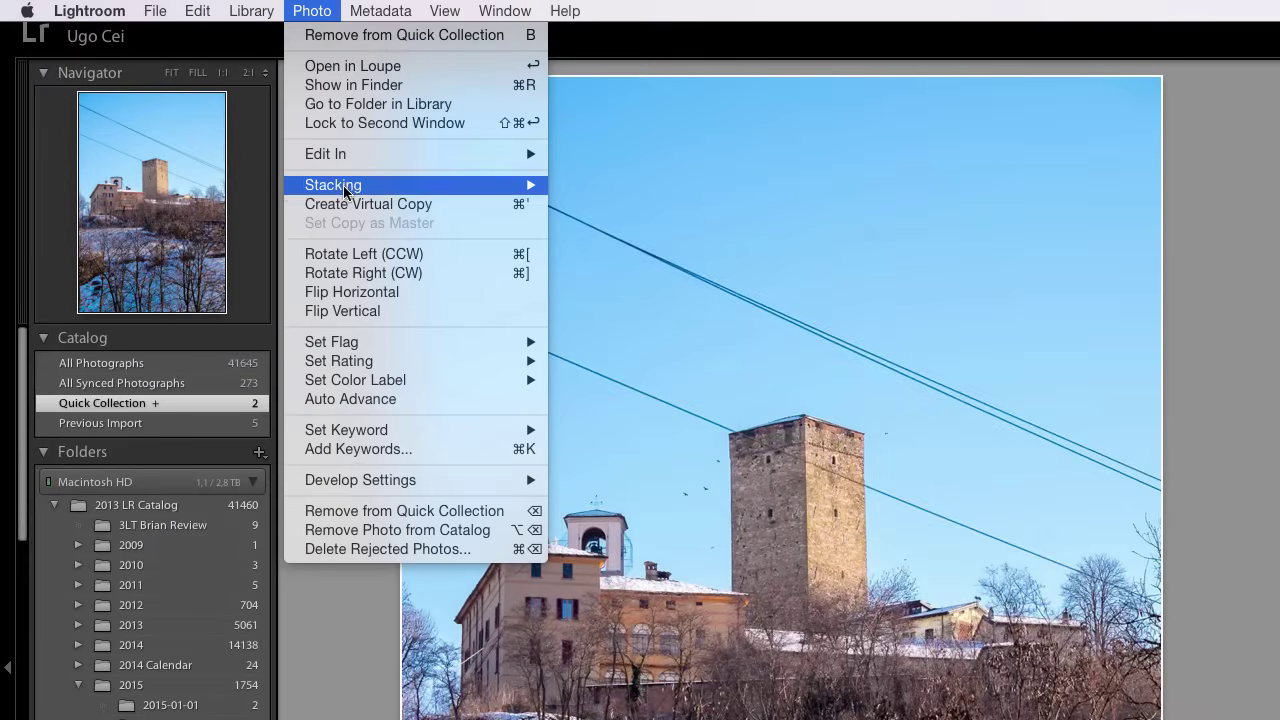
{"action": "mouse_move", "coordinate": [315, 148]}
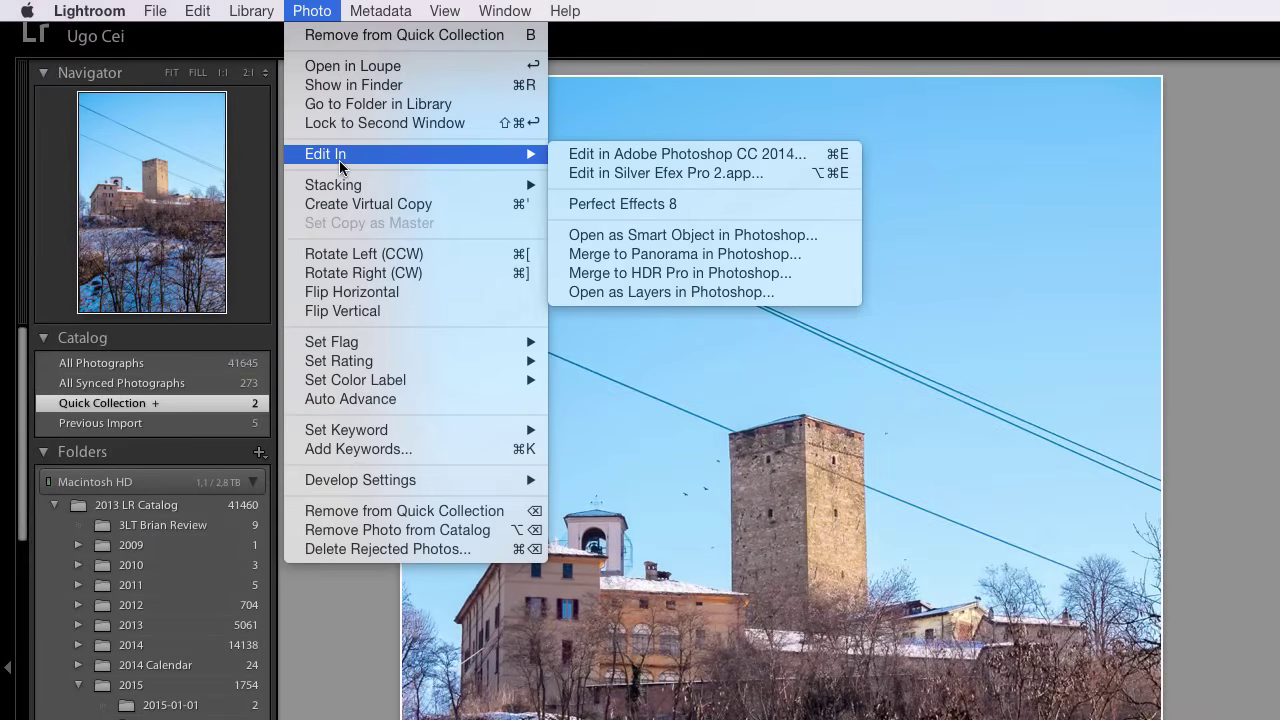
{"action": "left_click", "coordinate": [622, 291]}
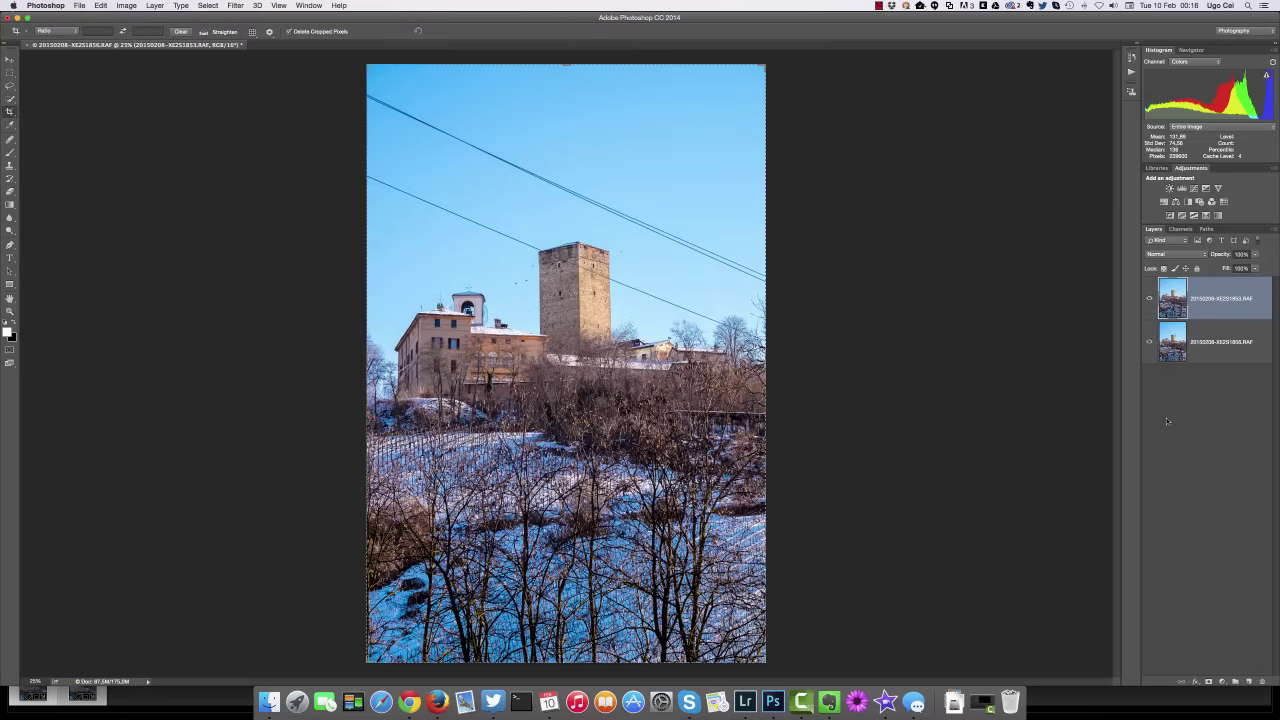
Shift-select the second layer so both castle photo layers are selected together
{"action": "left_click", "coordinate": [1206, 345], "text": "shift"}
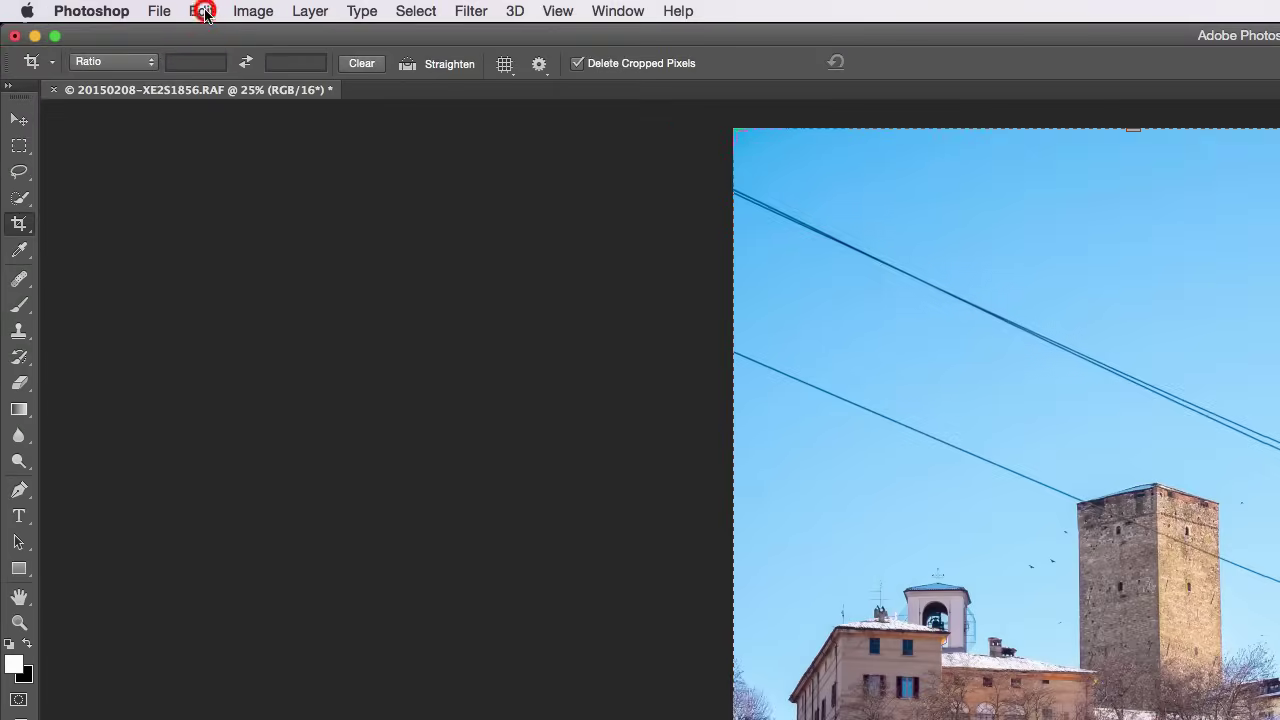
{"action": "left_click", "coordinate": [101, 5]}
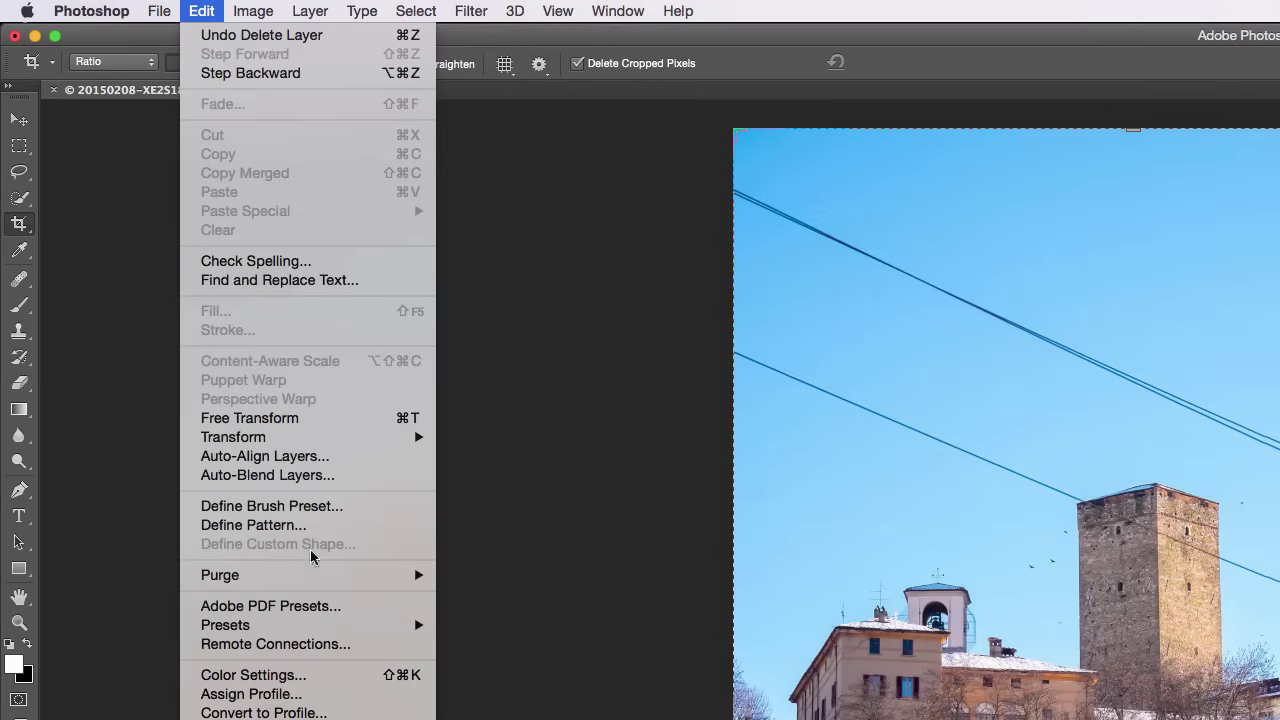
Auto-align both castle layers with Auto projection, then hide the top layer to check alignment
{"action": "left_click", "coordinate": [315, 460]}
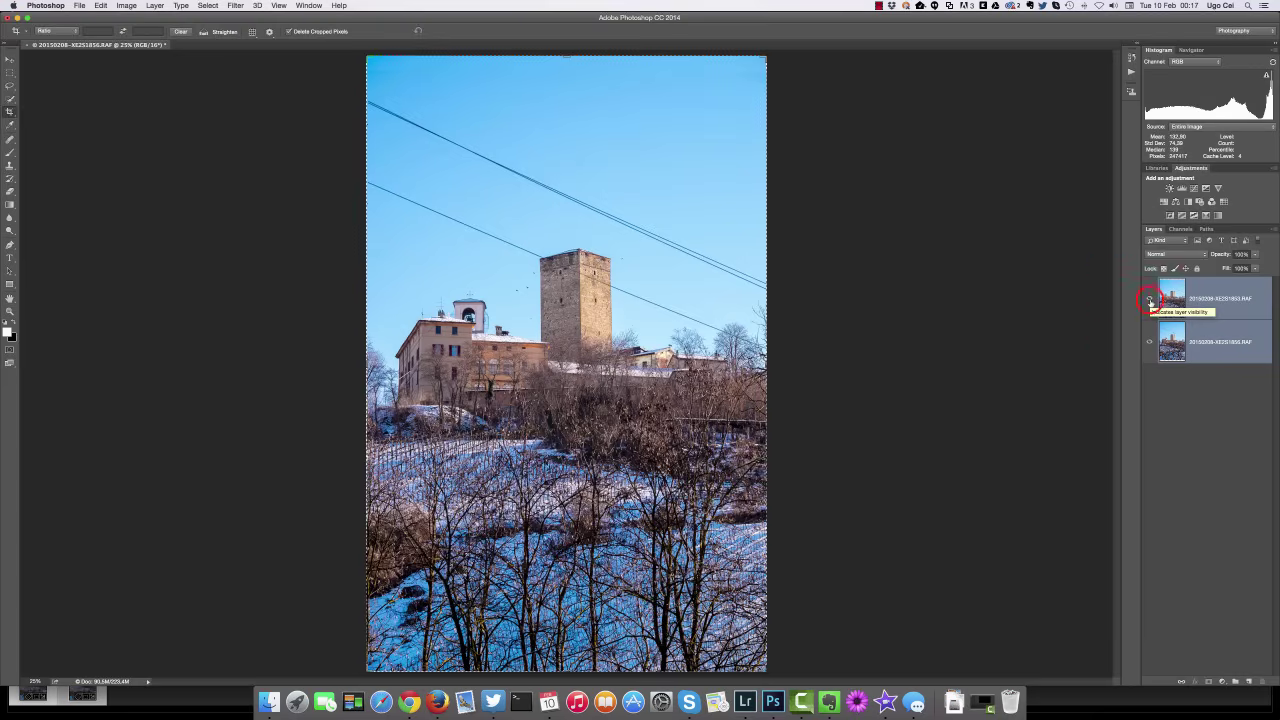
{"action": "left_click", "coordinate": [1150, 300]}
{"action": "left_click", "coordinate": [1150, 302]}
{"action": "left_click", "coordinate": [1150, 301]}
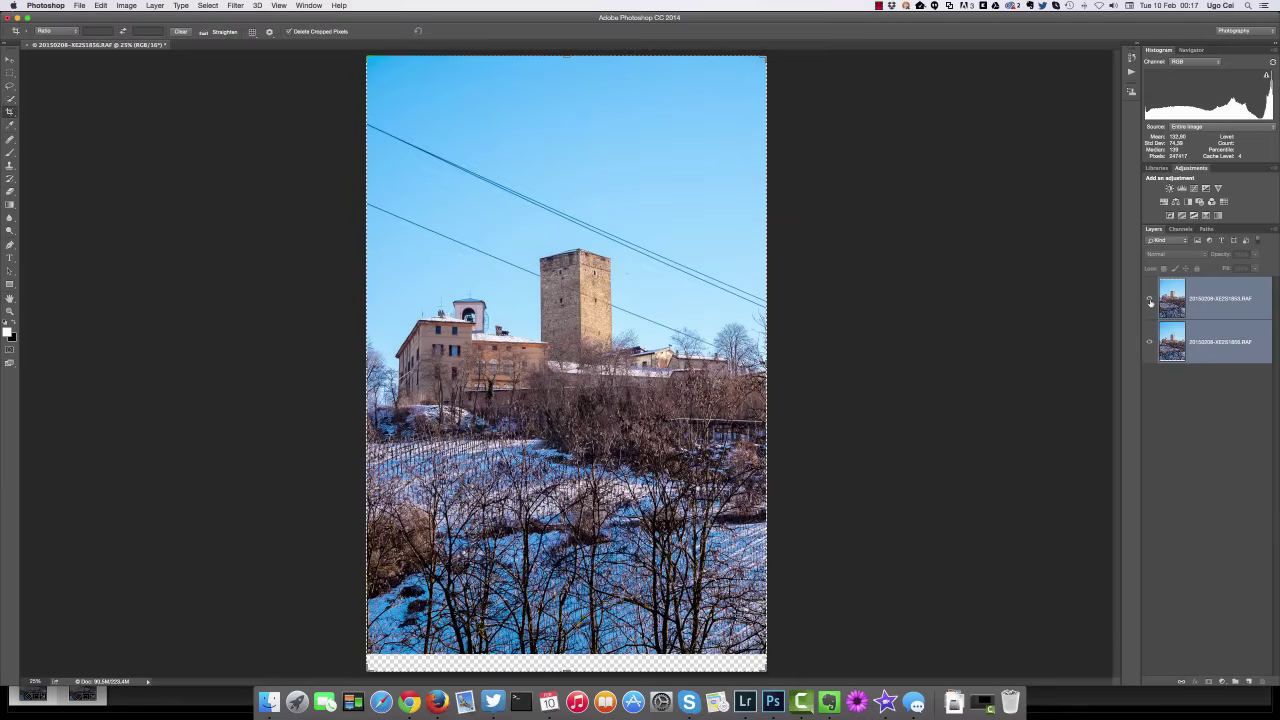
{"action": "left_click", "coordinate": [1150, 301]}
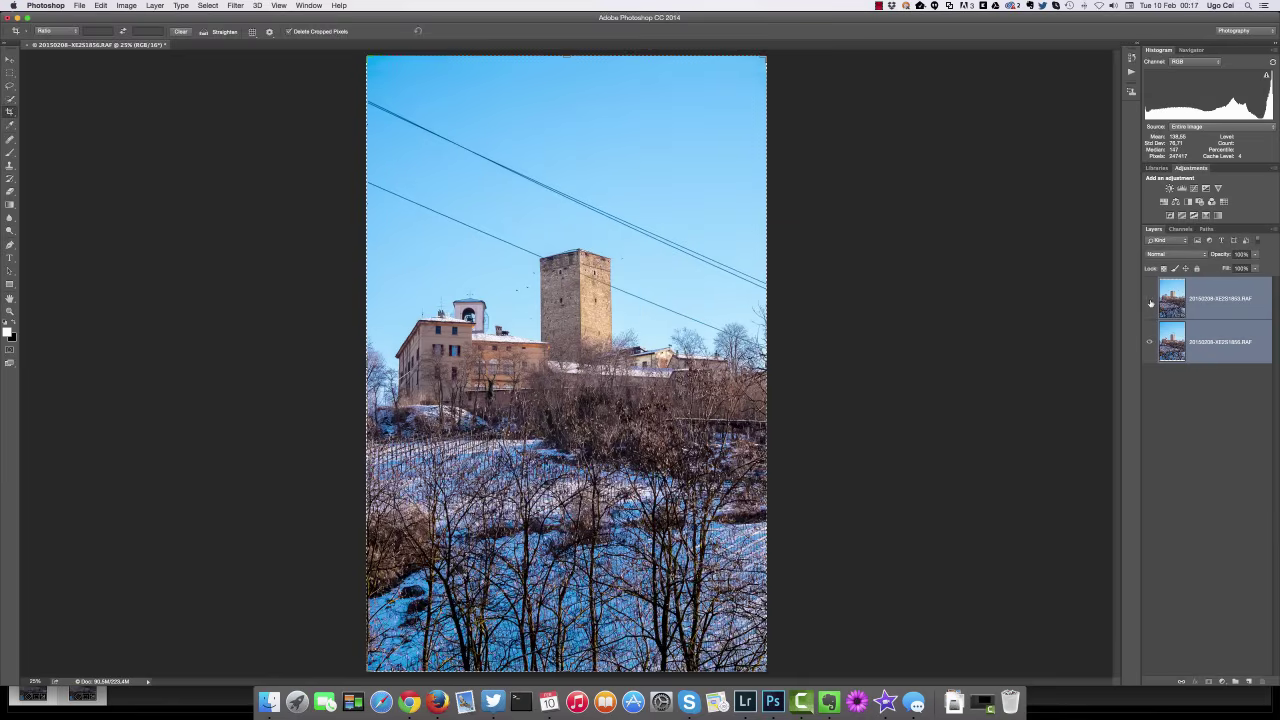
{"action": "left_click", "coordinate": [1150, 301]}
{"action": "left_click", "coordinate": [1150, 301]}
Select only the top castle layer and add a white layer mask to it
{"action": "left_click", "coordinate": [1222, 357]}
{"action": "left_click", "coordinate": [1207, 303]}
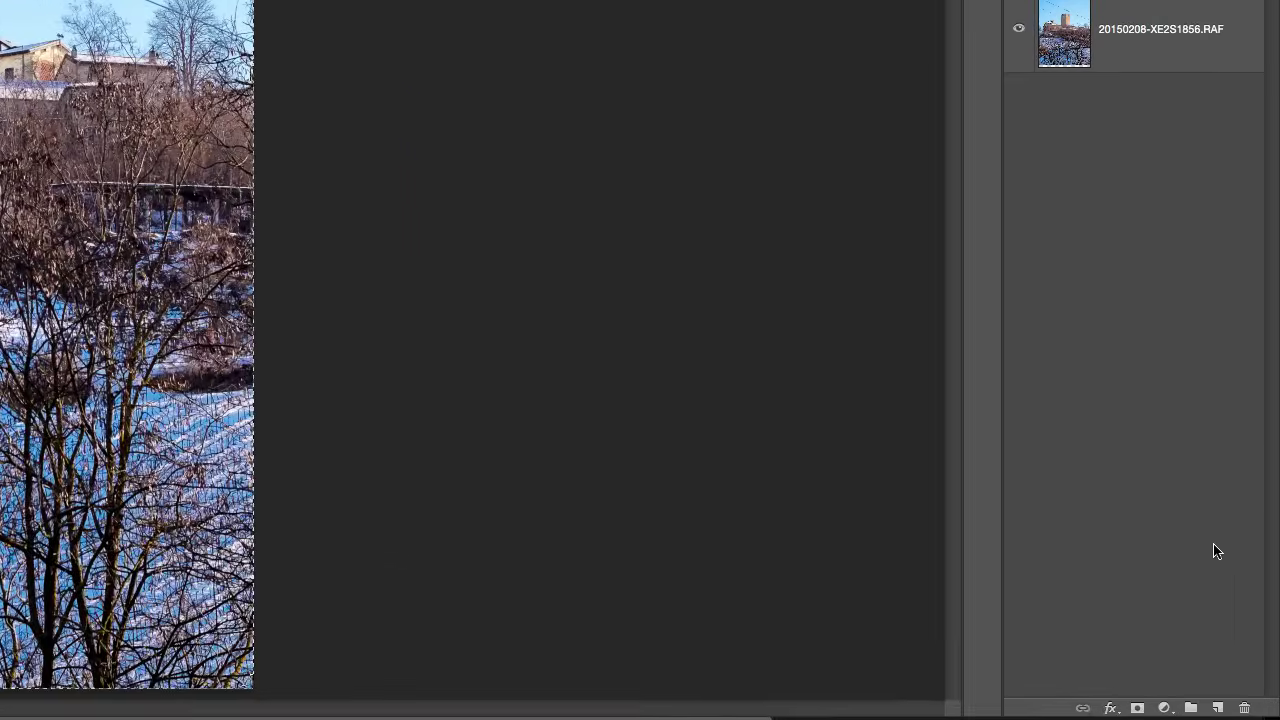
{"action": "left_click", "coordinate": [1138, 709]}
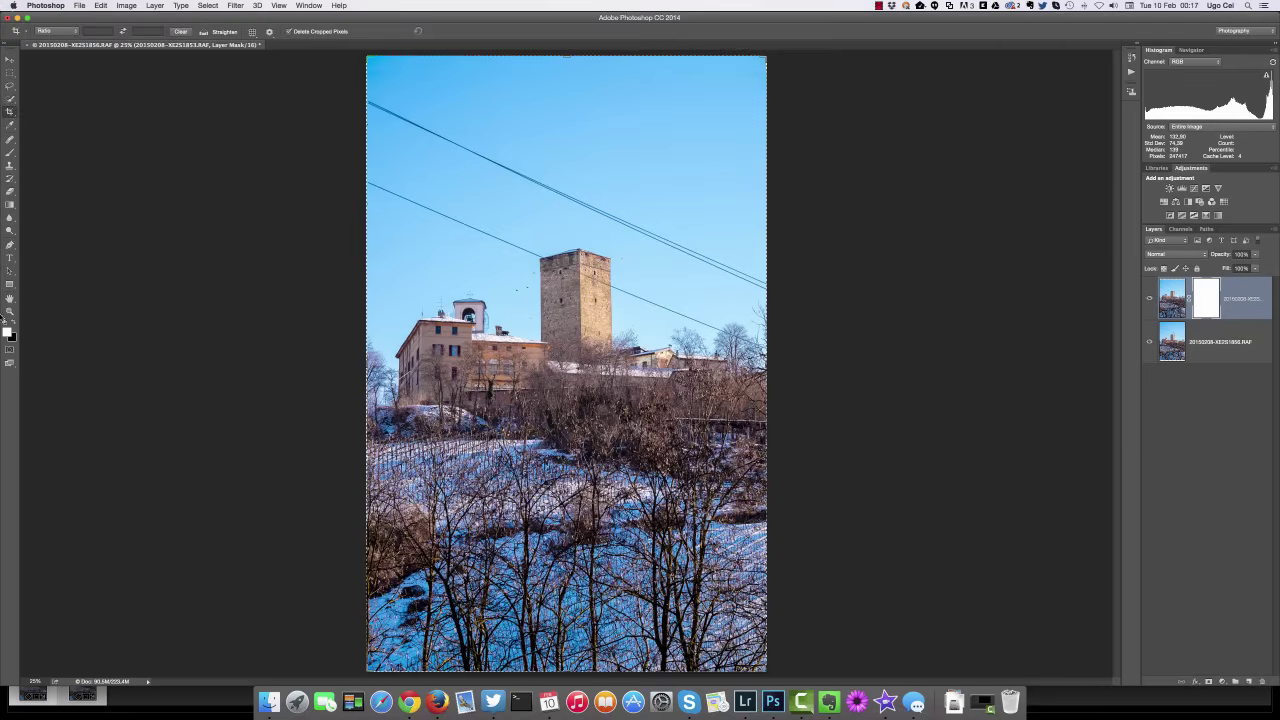
Make black the foreground colour and switch to the Brush tool
{"action": "left_click", "coordinate": [9, 334]}
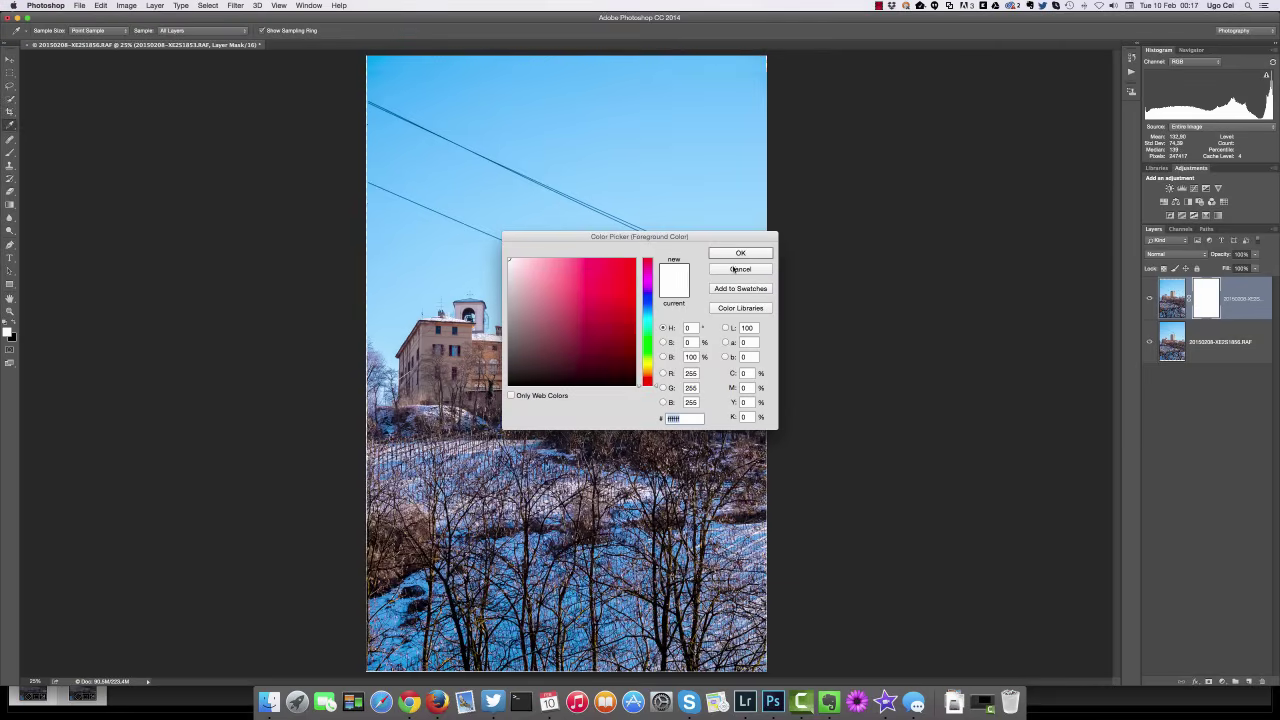
{"action": "left_click", "coordinate": [733, 270]}
{"action": "key", "text": "c"}
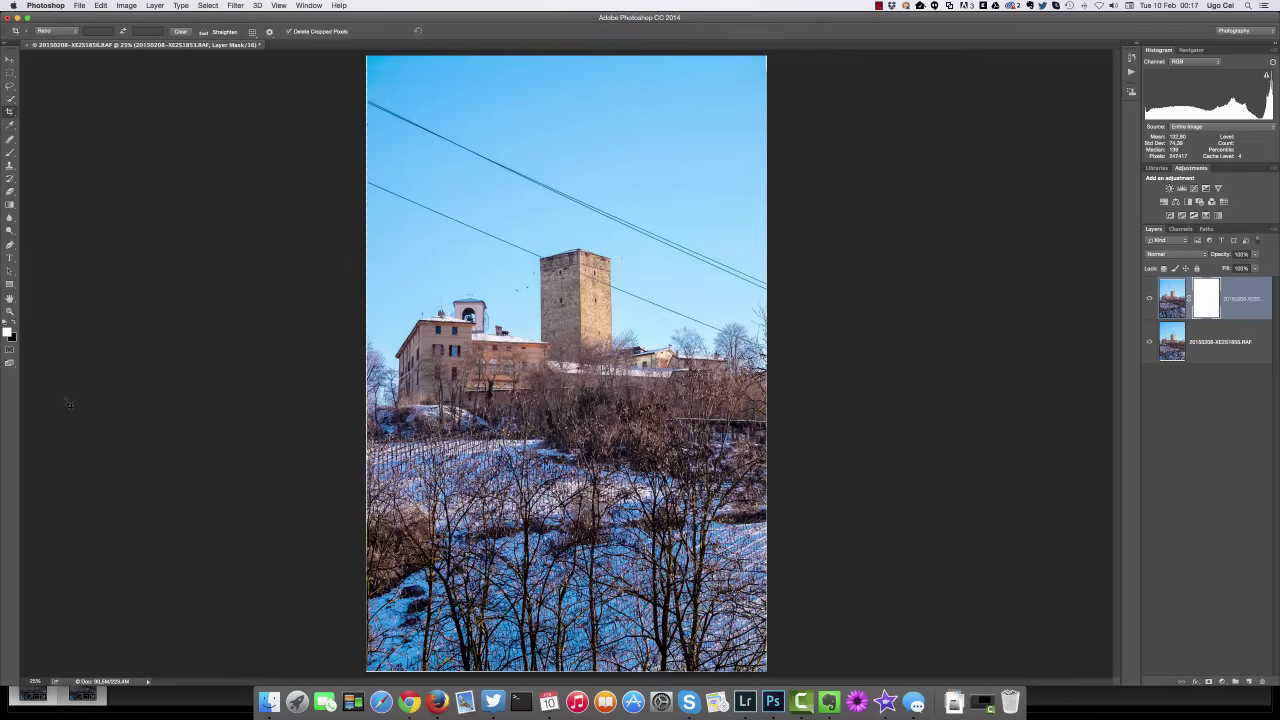
{"action": "key", "text": "x"}
{"action": "left_click", "coordinate": [10, 139]}
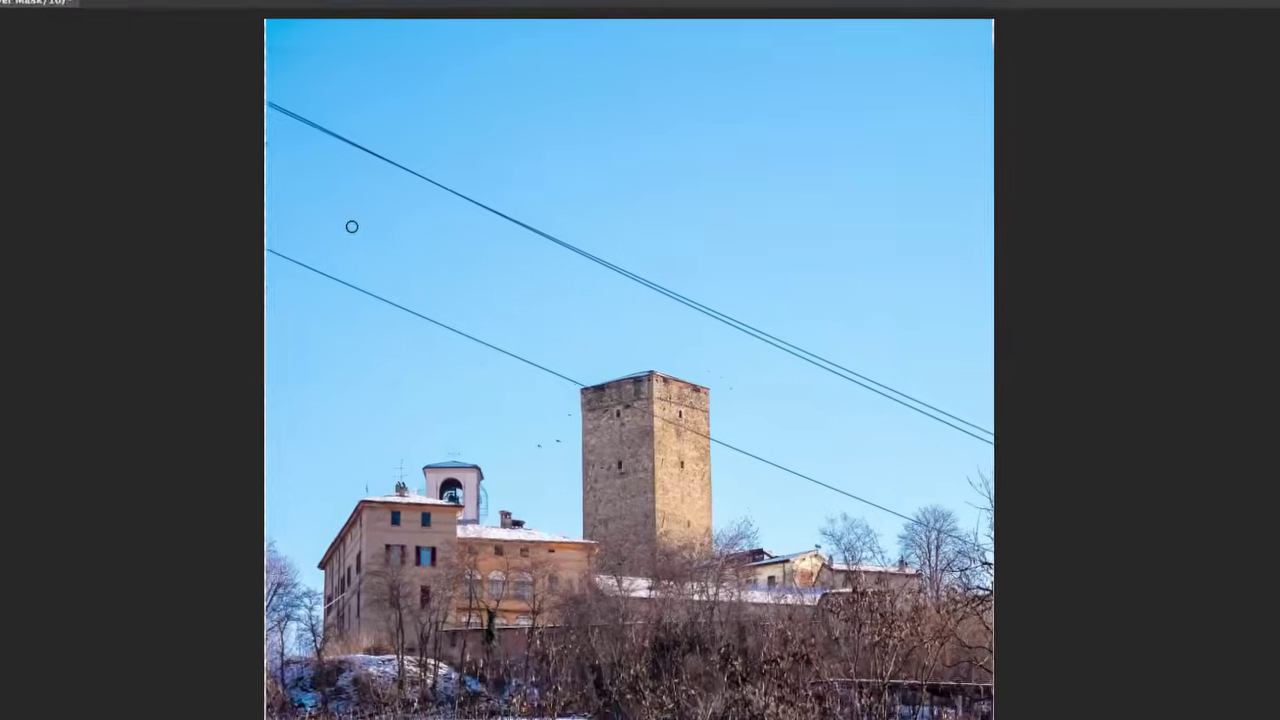
Adjust brush size and hardness, then paint black on the mask over the double power line's left end
{"action": "right_click", "coordinate": [415, 168]}
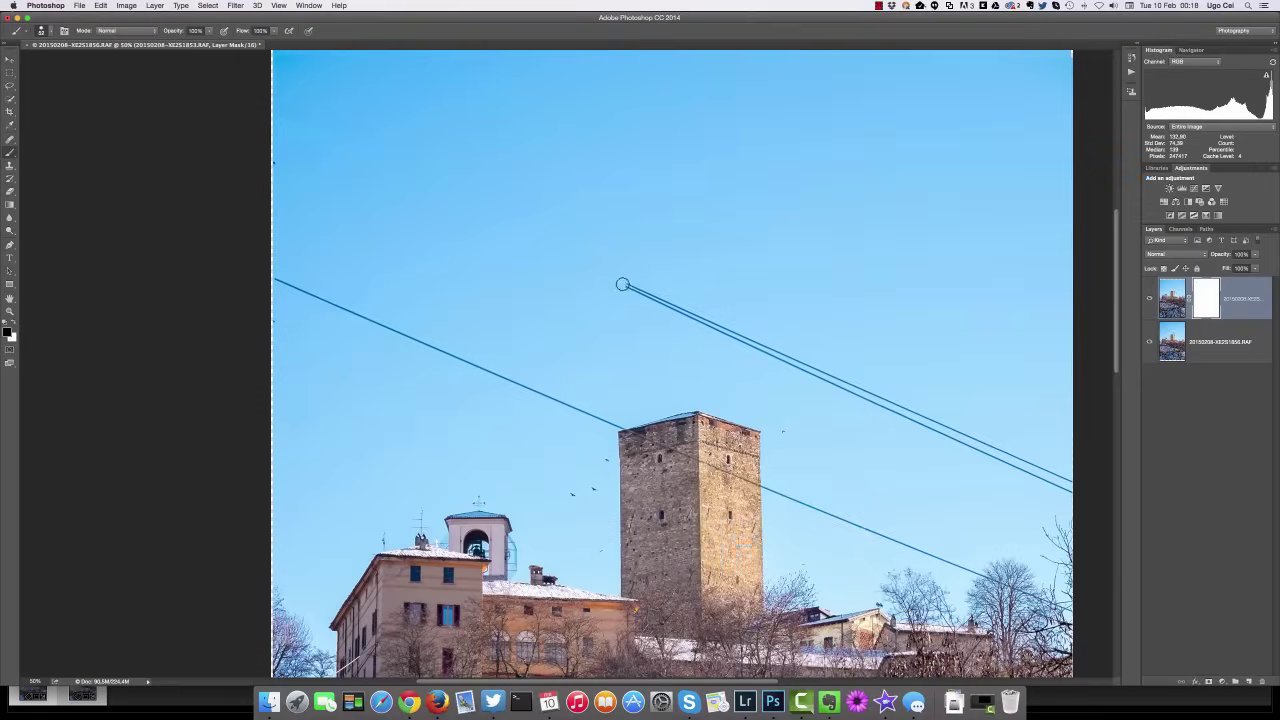
{"action": "mouse_move", "coordinate": [669, 302]}
{"action": "left_mouse_down"}
{"action": "mouse_move", "coordinate": [984, 455]}
{"action": "mouse_move", "coordinate": [926, 417]}
{"action": "mouse_move", "coordinate": [1009, 447]}
{"action": "mouse_move", "coordinate": [1033, 458]}
{"action": "mouse_move", "coordinate": [966, 431]}
{"action": "mouse_move", "coordinate": [1060, 483]}
{"action": "left_mouse_up"}
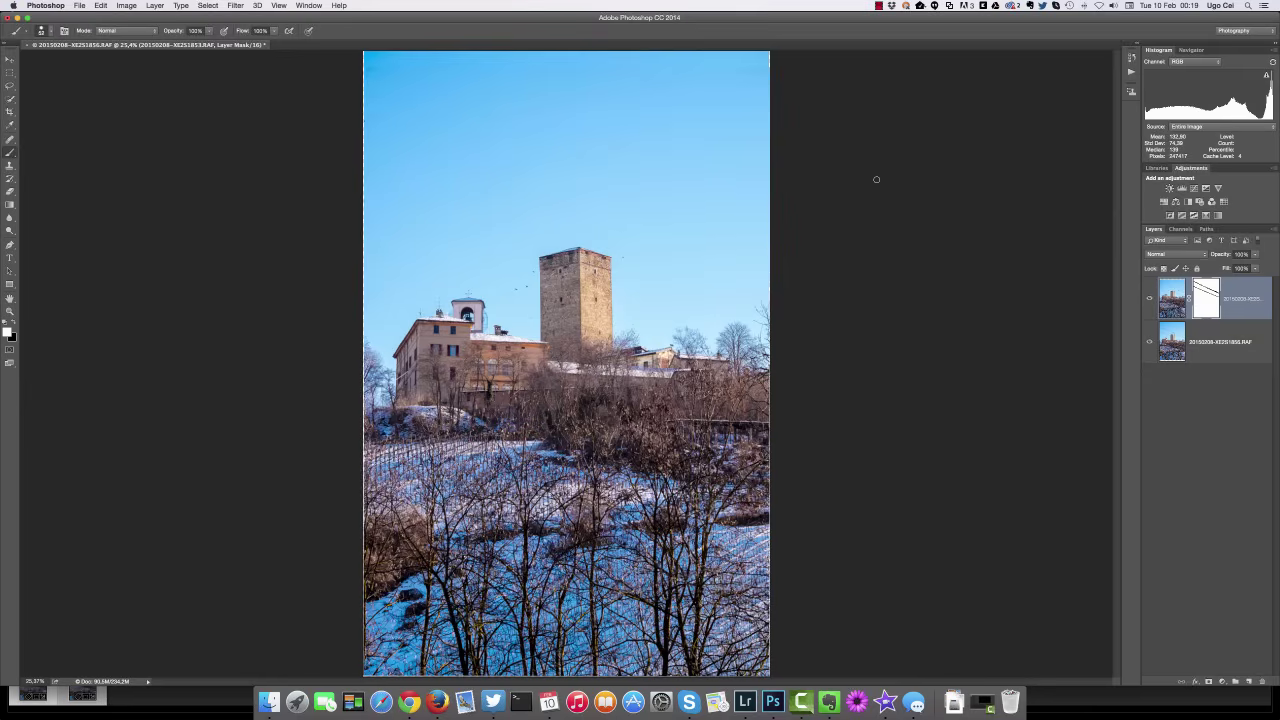
Crop a thin strip off the top, left, right and bottom edges and apply the crop
{"action": "key", "text": "c"}
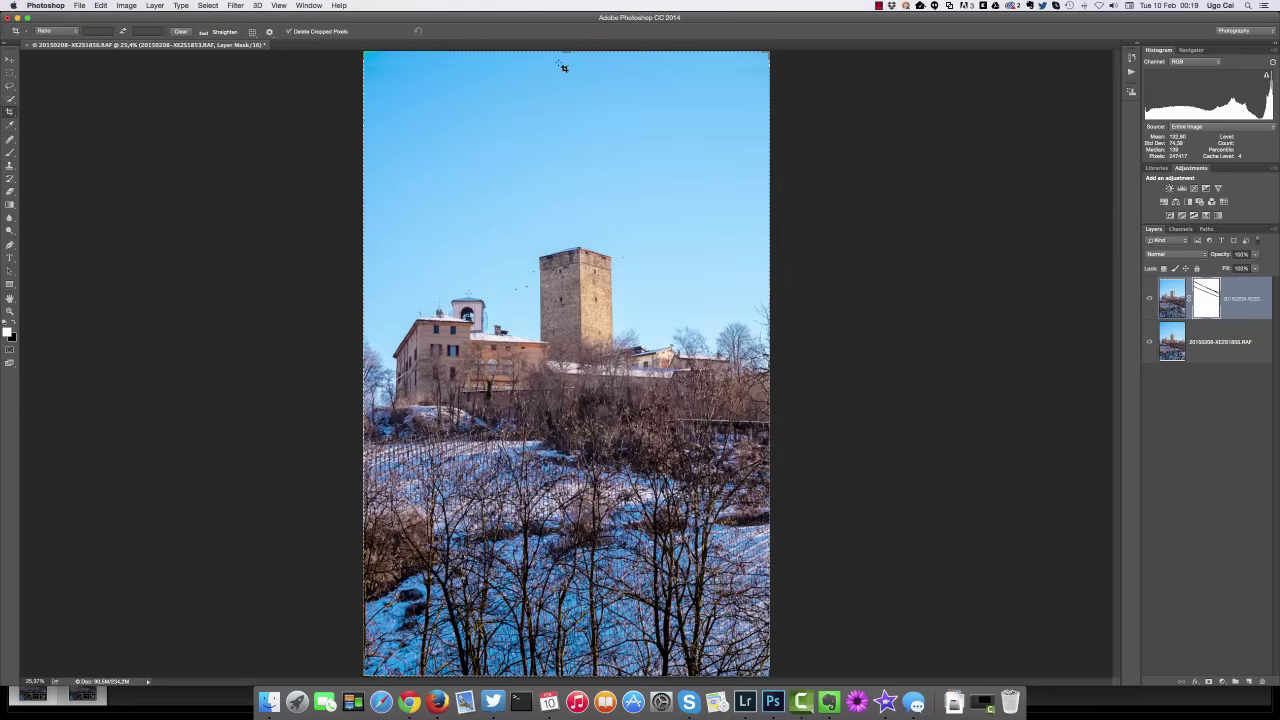
{"action": "left_click_drag", "start_coordinate": [562, 50], "coordinate": [563, 49]}
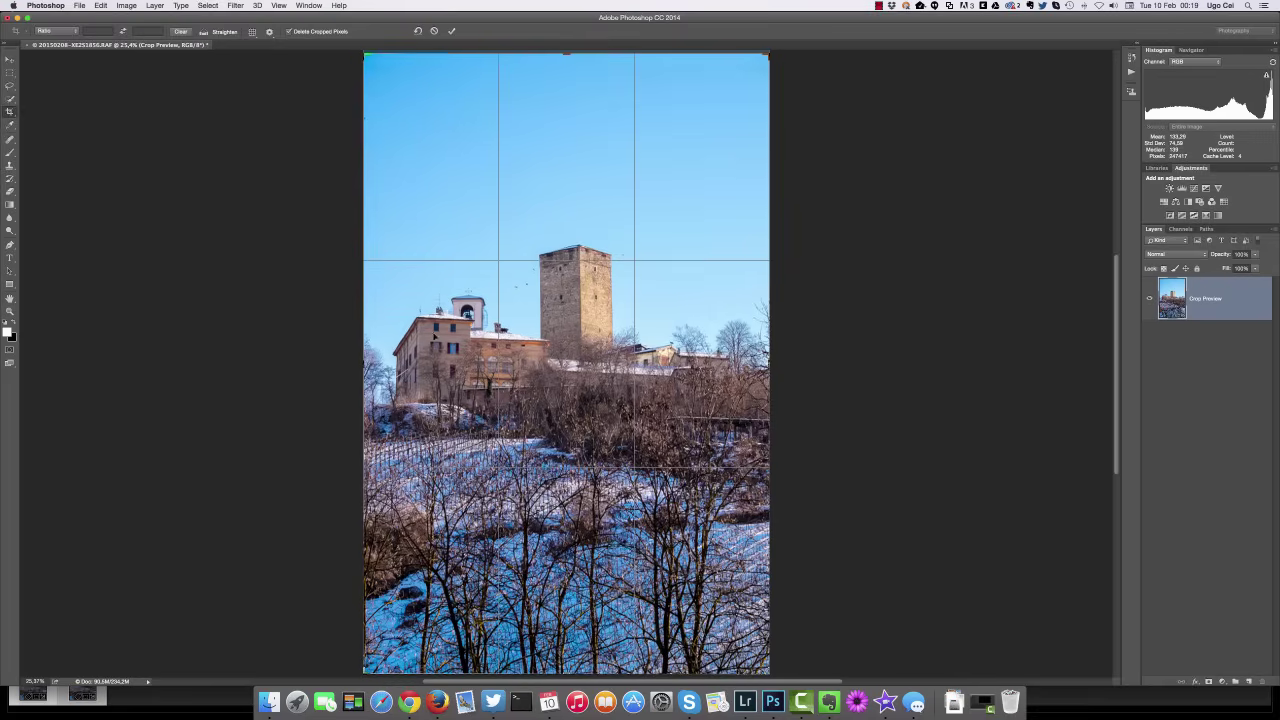
{"action": "left_click", "coordinate": [363, 364]}
{"action": "left_click_drag", "start_coordinate": [363, 364], "coordinate": [364, 358]}
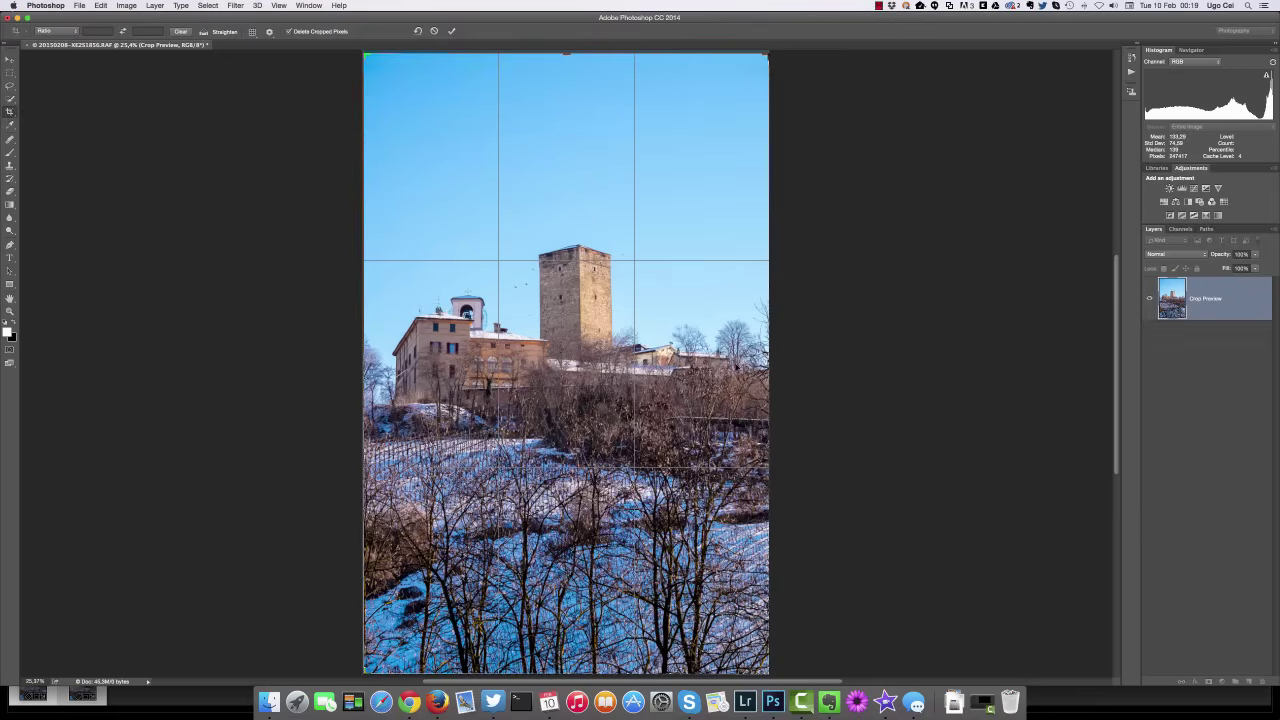
{"action": "left_click_drag", "start_coordinate": [766, 360], "coordinate": [766, 350]}
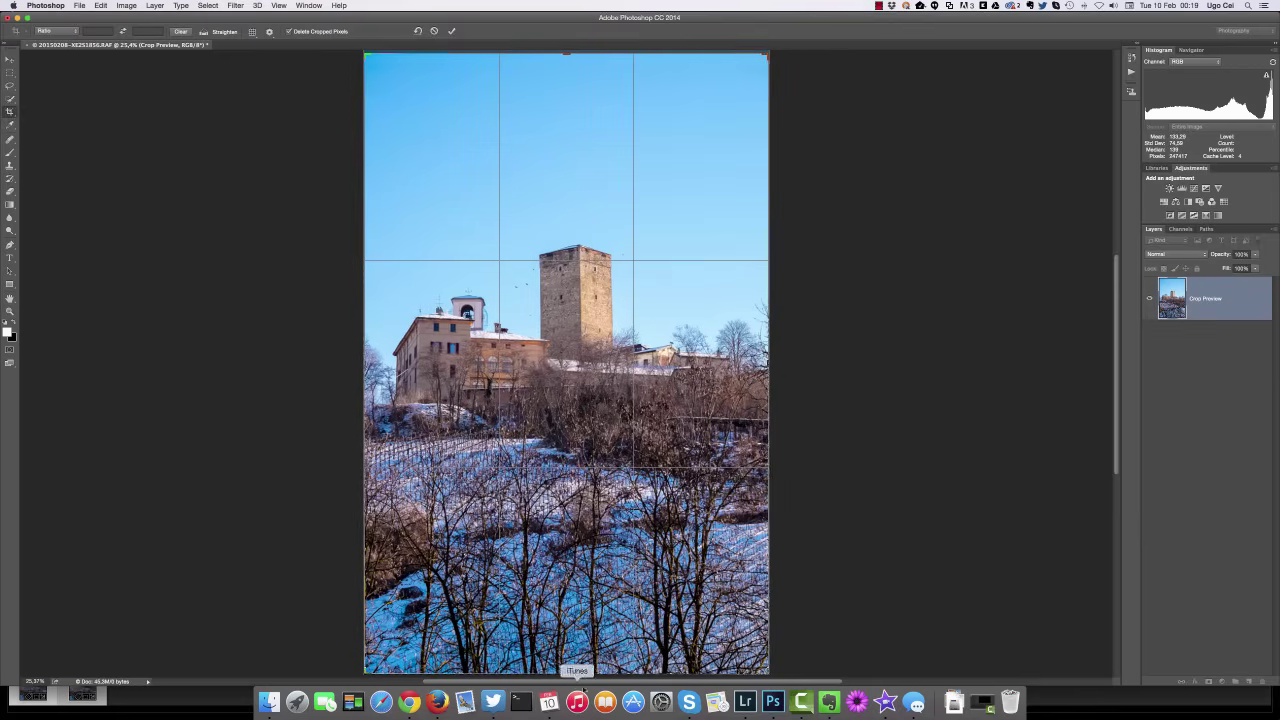
{"action": "left_click_drag", "start_coordinate": [586, 673], "coordinate": [590, 669]}
{"action": "key", "text": "Return"}
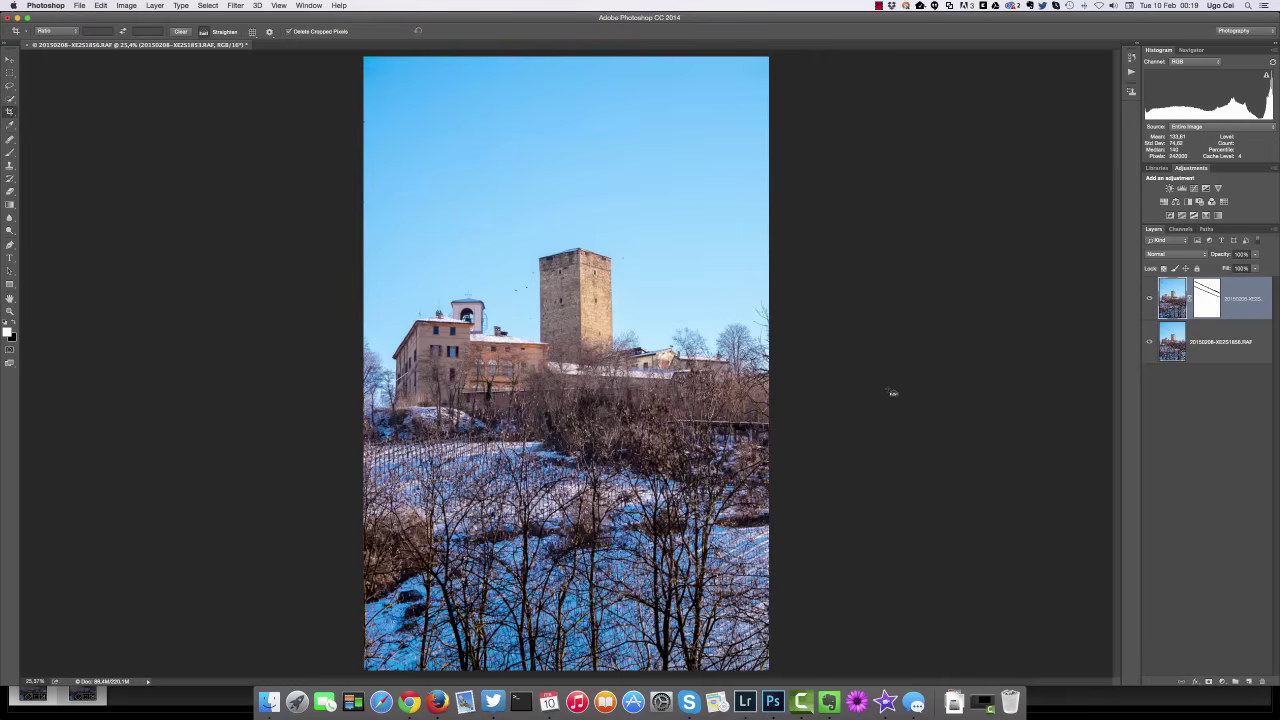
Merge the layers into one and save it back to Lightroom as 20150208-XE2S1853-Edit-2.tif
{"action": "key", "text": "super+j"}
{"action": "key", "text": "super+e"}
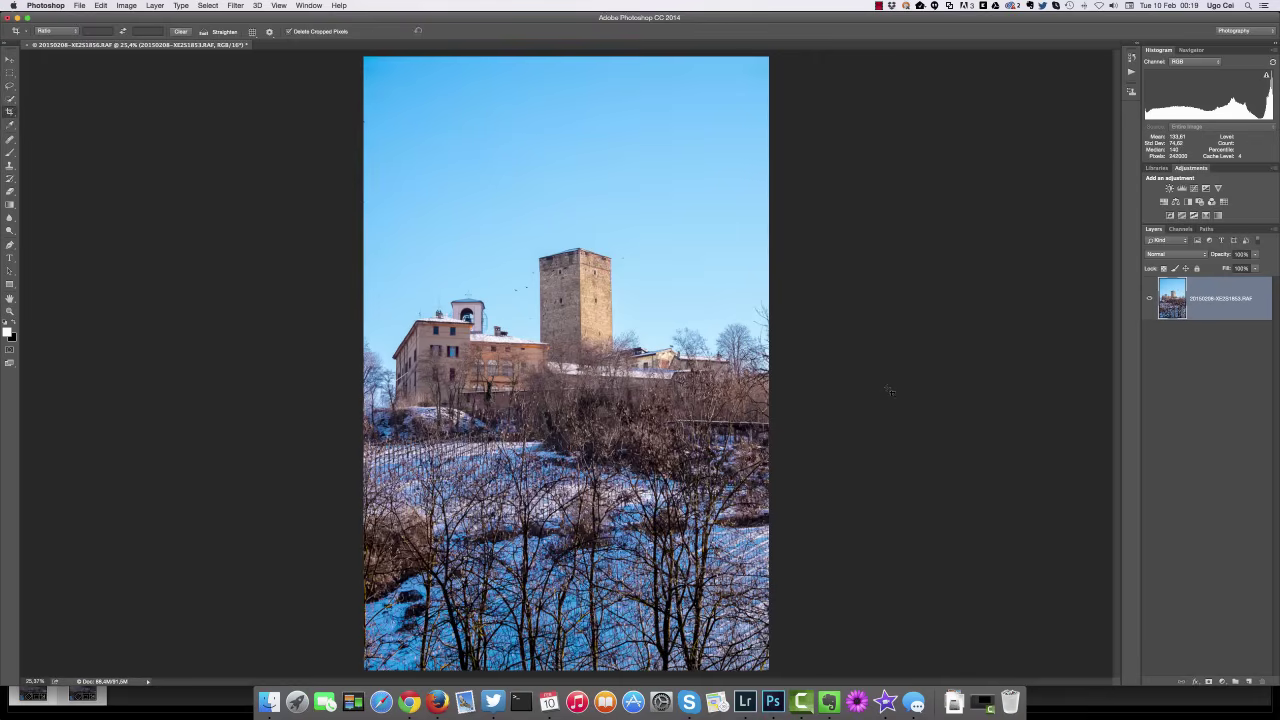
{"action": "key", "text": "super+s"}
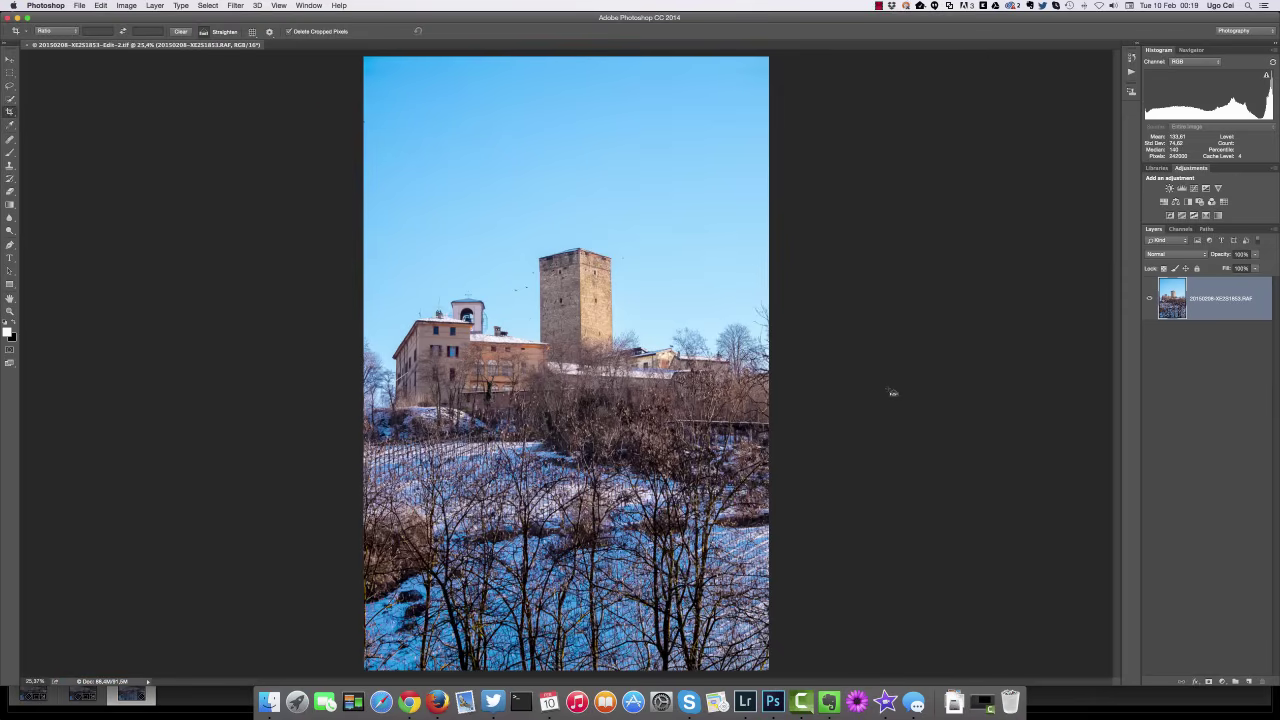
{"action": "key", "text": "super+Tab"}
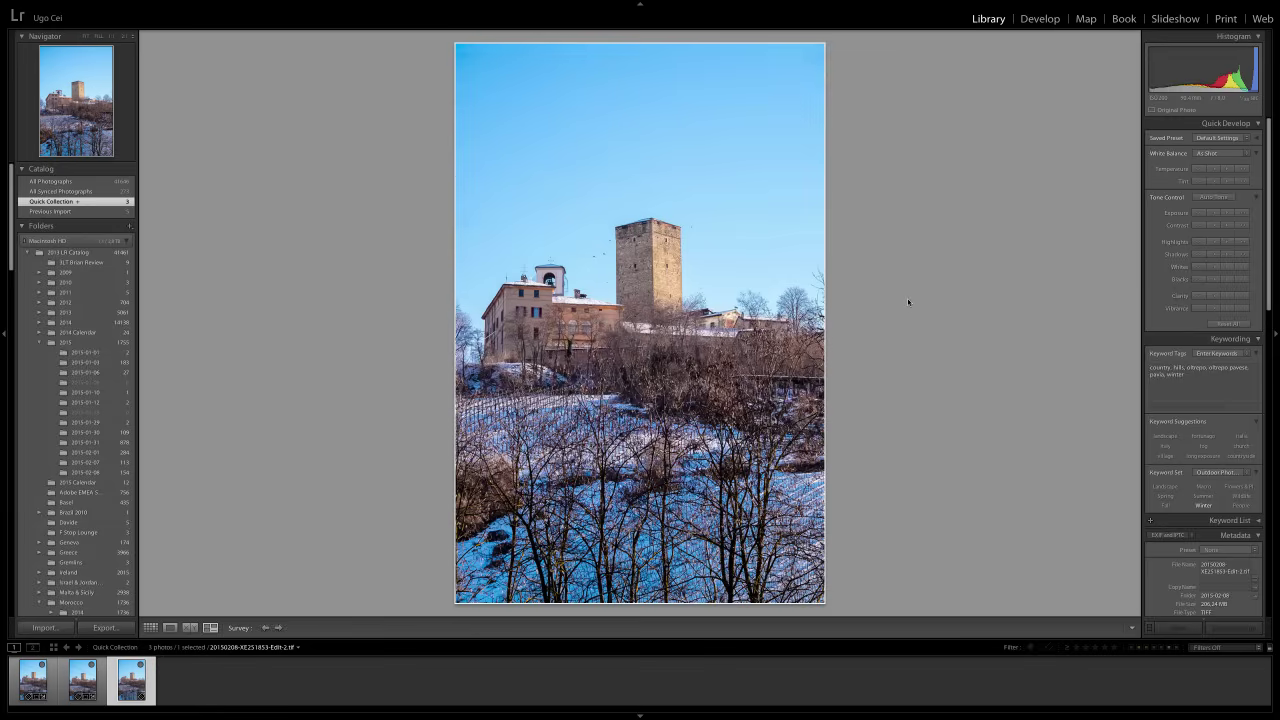
In Grid view, open 20150208-XE2S1853-Edit-2.tif on its own at full size
{"action": "key", "text": "g"}
{"action": "left_click", "coordinate": [376, 90]}
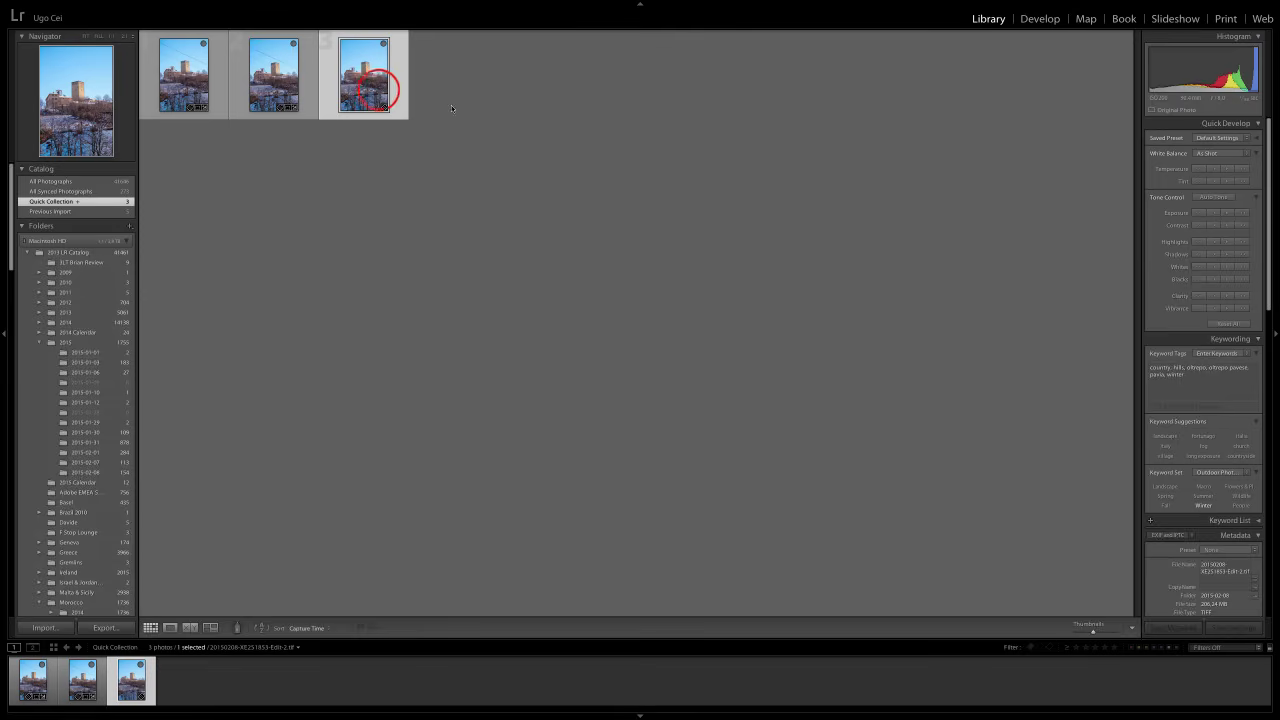
{"action": "double_click", "coordinate": [379, 93]}
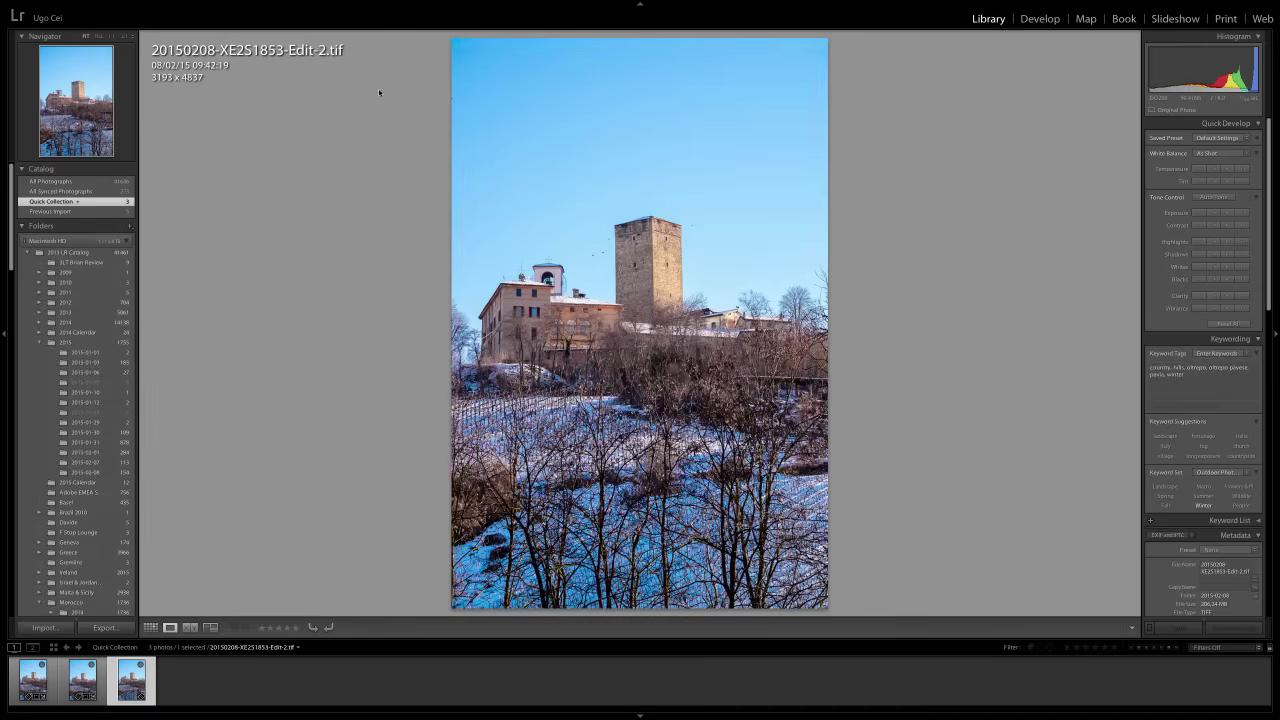